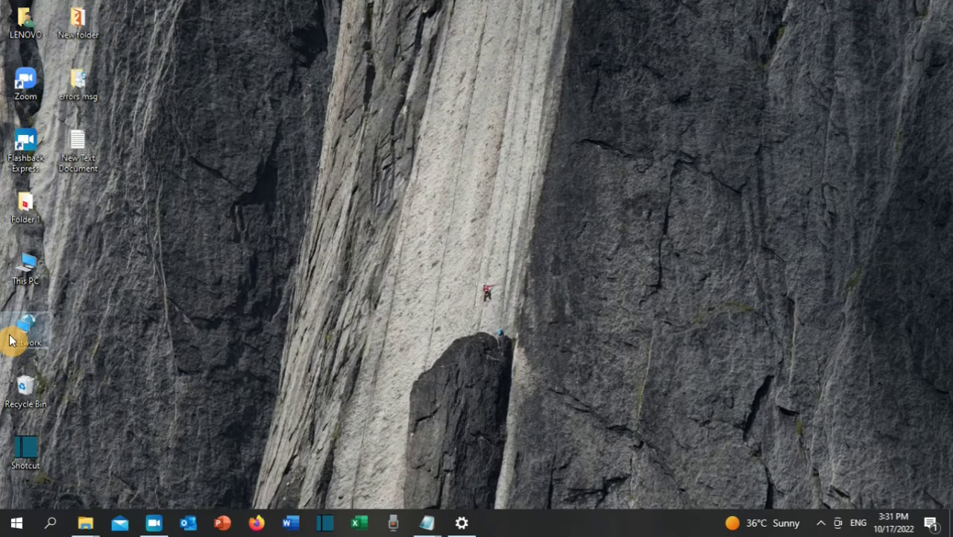
Open the Troubleshoot settings and run the Windows Update troubleshooter from the additional troubleshooters.
left_click(52, 526)
type("tr")
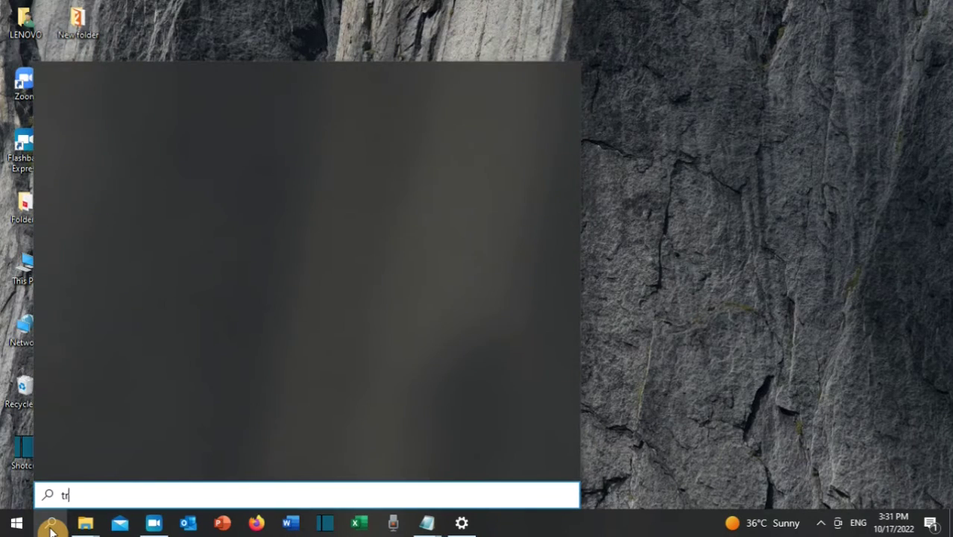
type("oub")
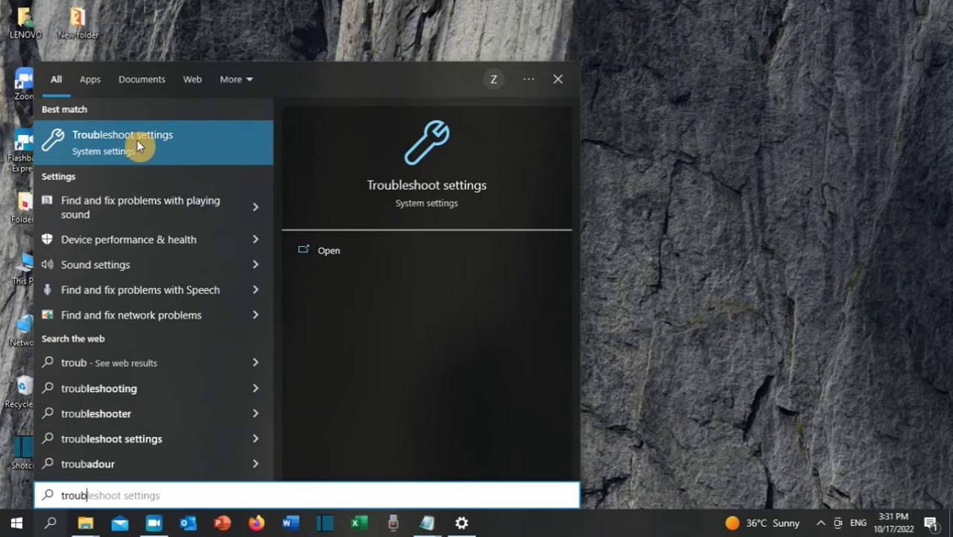
left_click(145, 149)
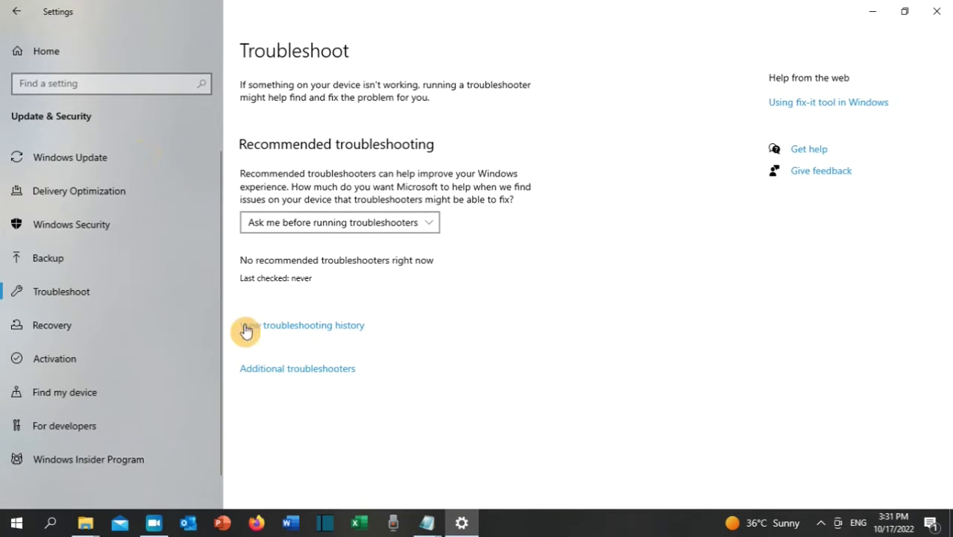
left_click(309, 370)
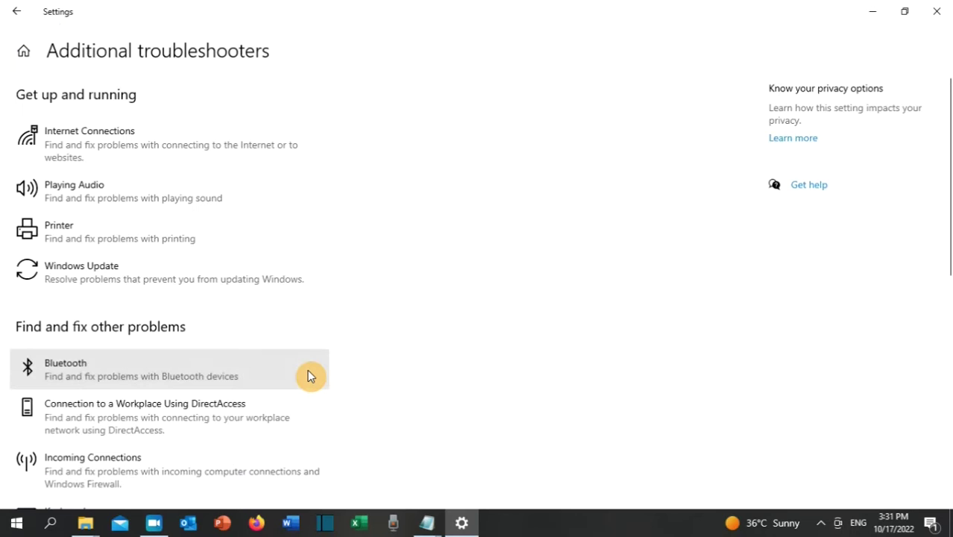
left_click(239, 280)
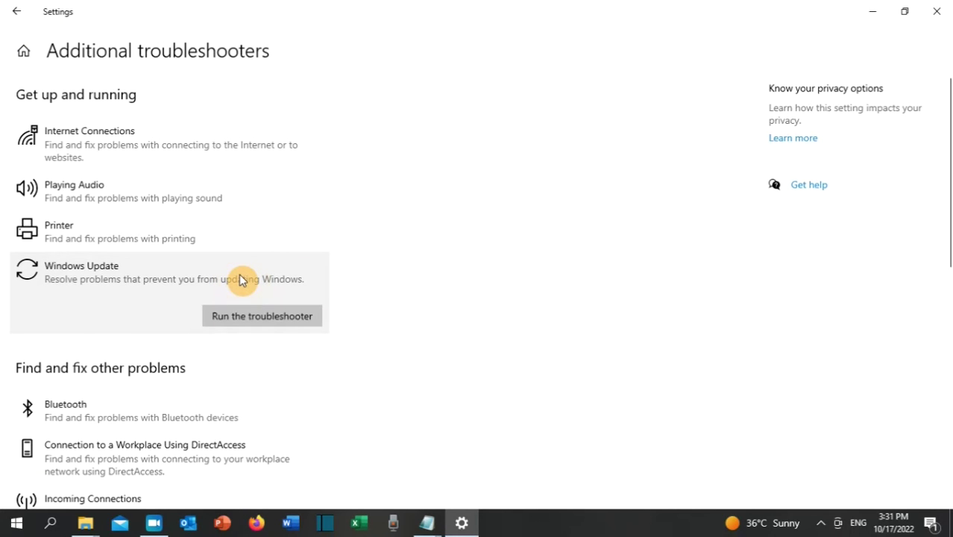
left_click(251, 320)
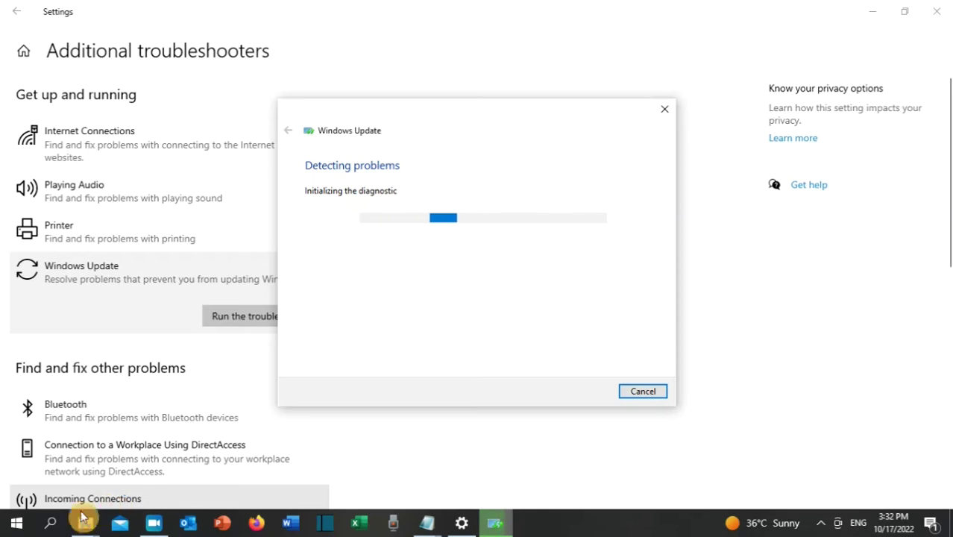
Search Windows for "services" and open the Services app.
left_click(52, 524)
type("services")
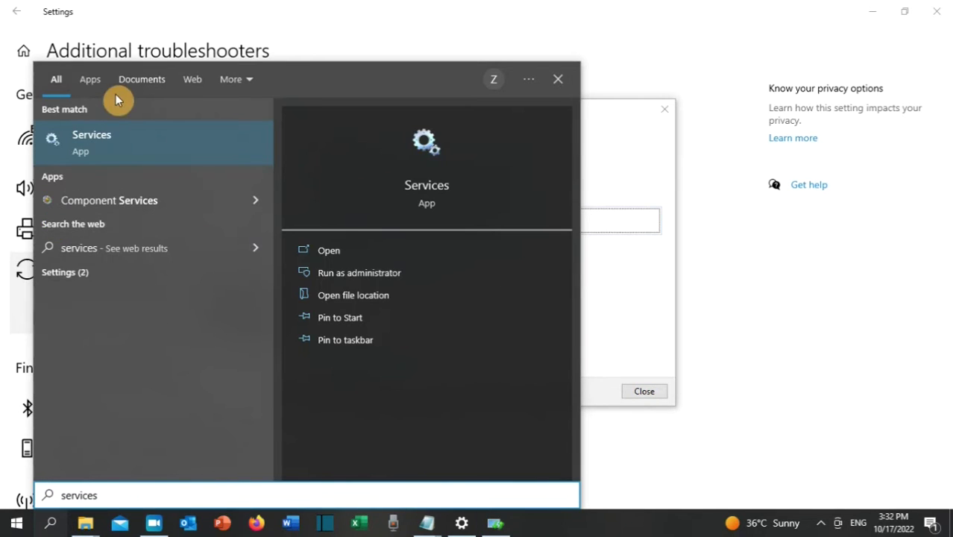
left_click(127, 153)
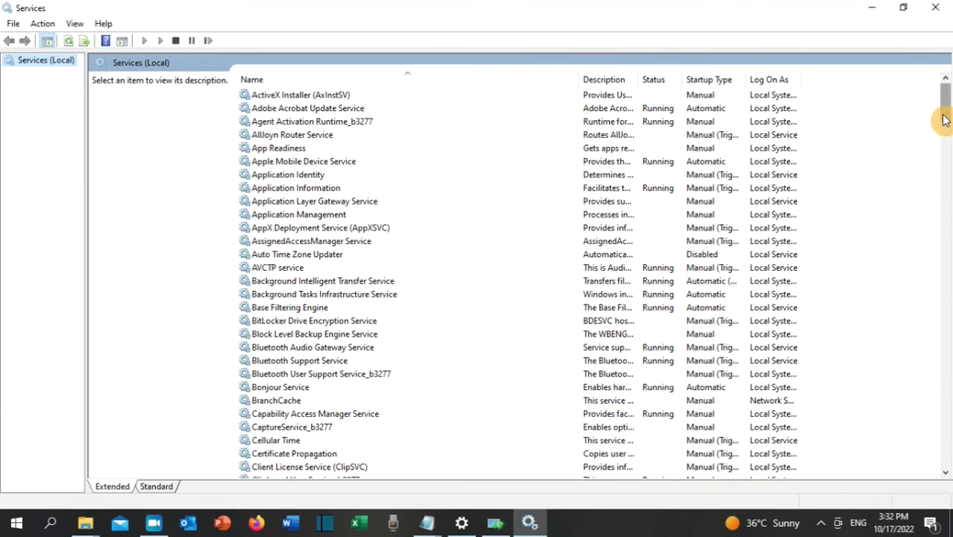
Open the Windows Update service's properties, keep its startup type at Automatic, and accept the settings.
left_click_drag(945, 119, 924, 470)
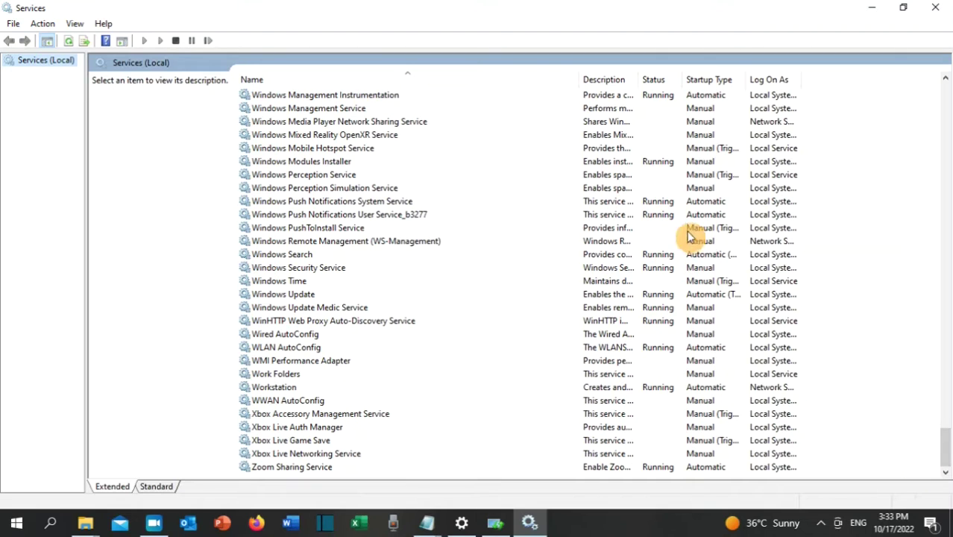
double_click(277, 294)
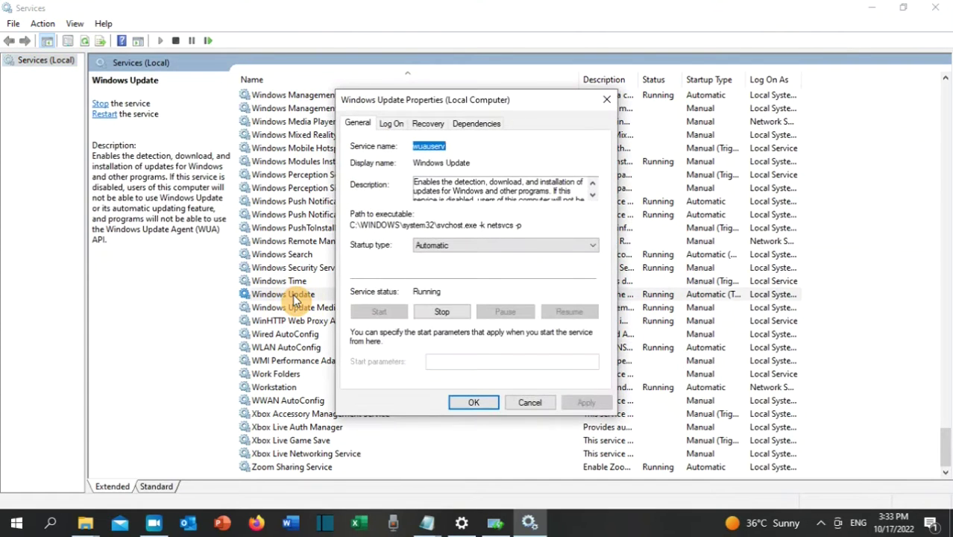
left_click(419, 246)
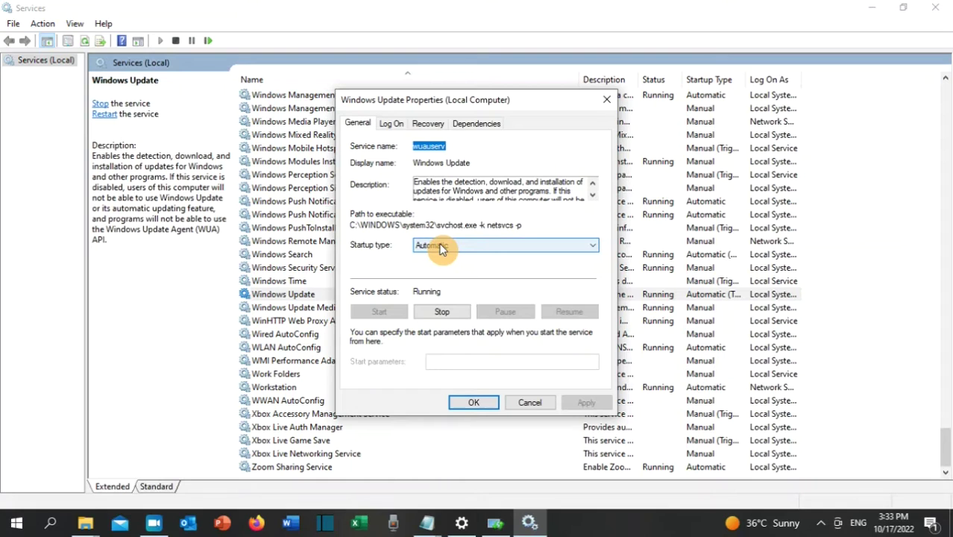
left_click(443, 249)
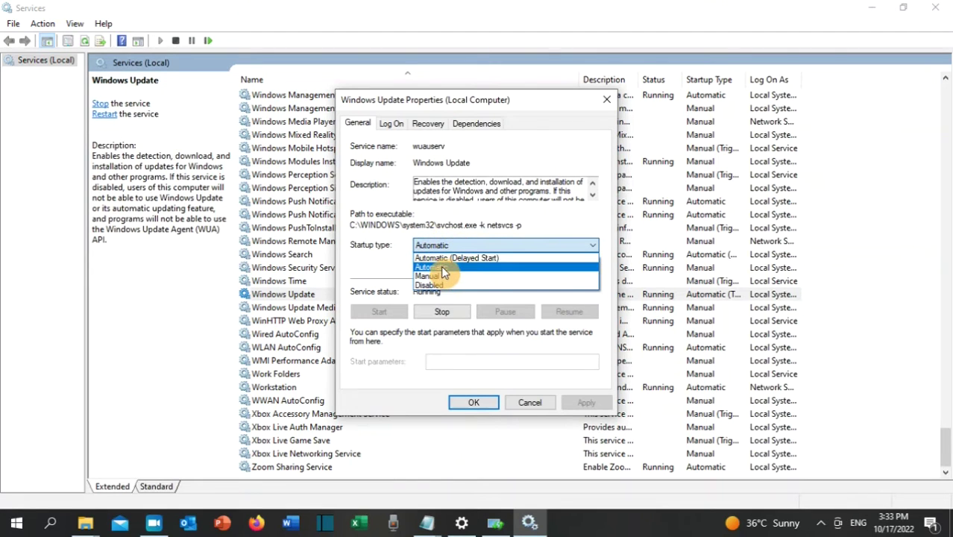
key("Escape")
left_click(576, 404)
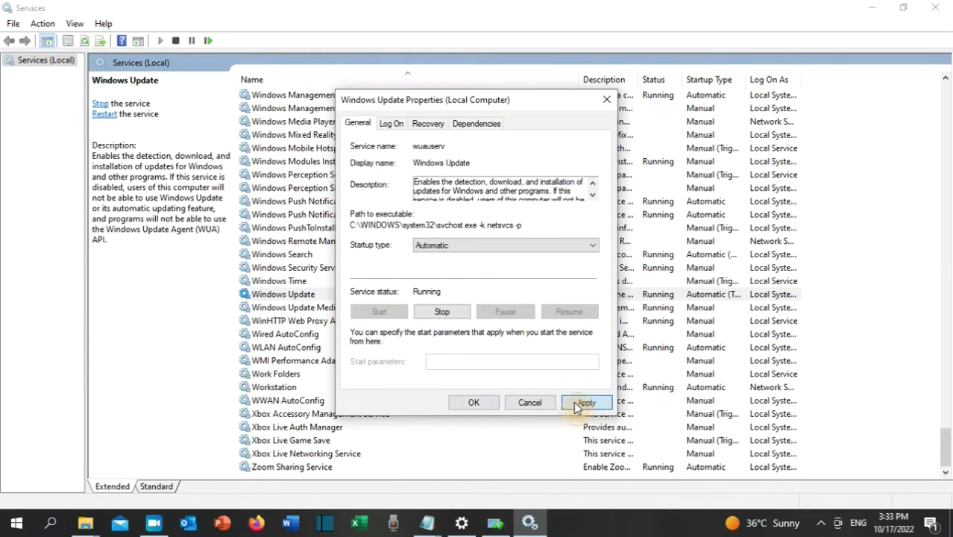
left_click(477, 404)
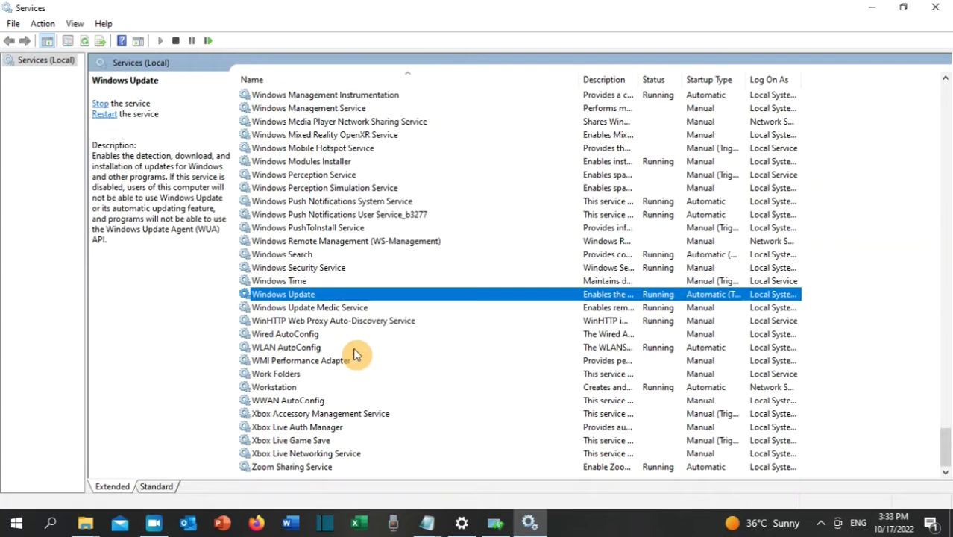
Stop the Windows Update service from its properties and start it again.
double_click(318, 295)
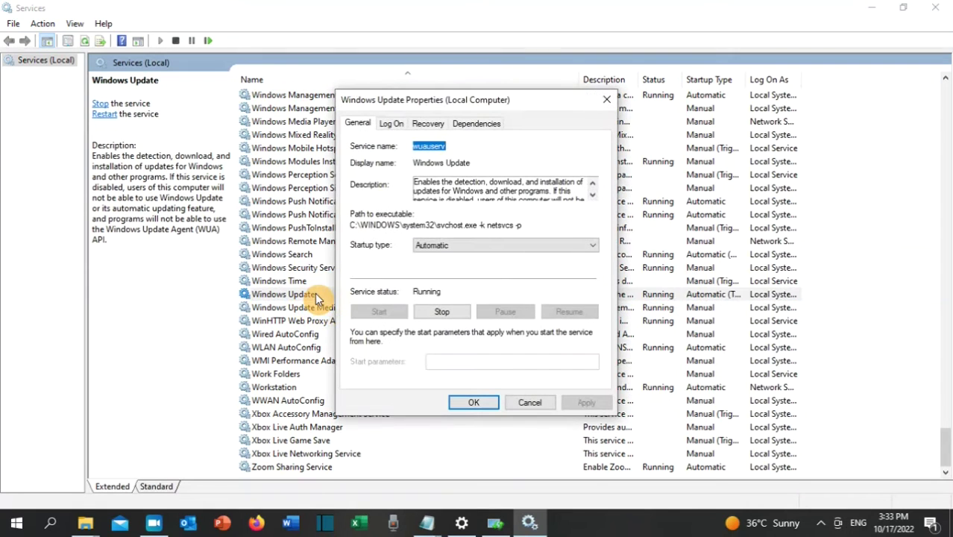
left_click(436, 313)
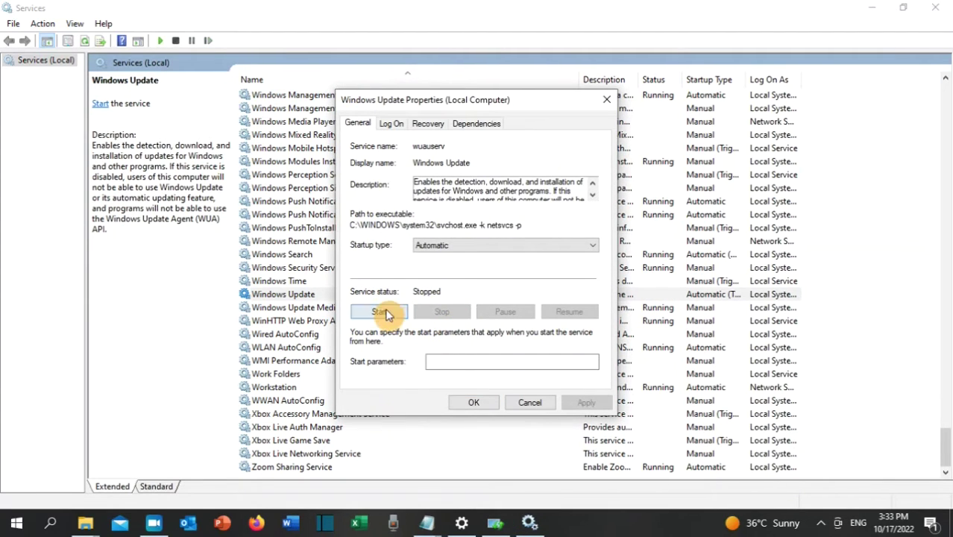
left_click(378, 310)
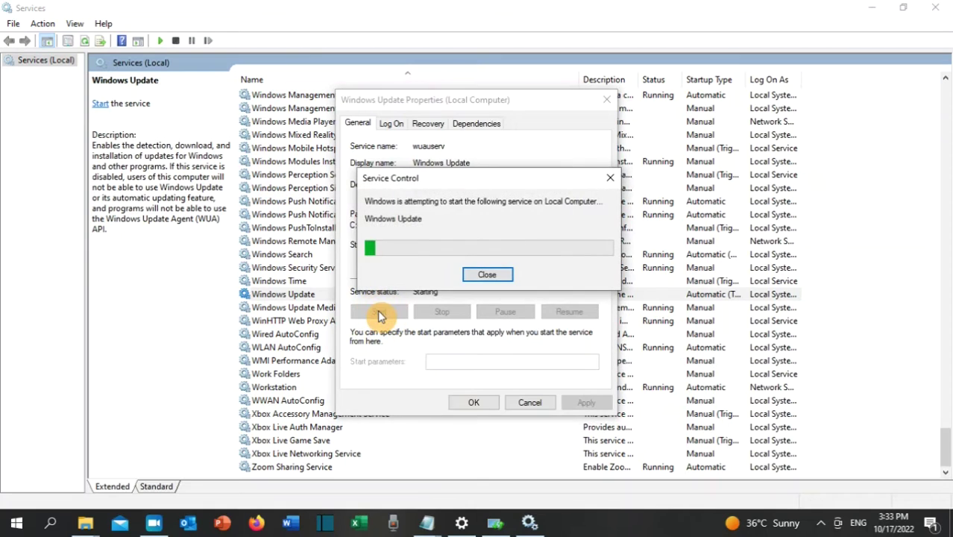
left_click(475, 402)
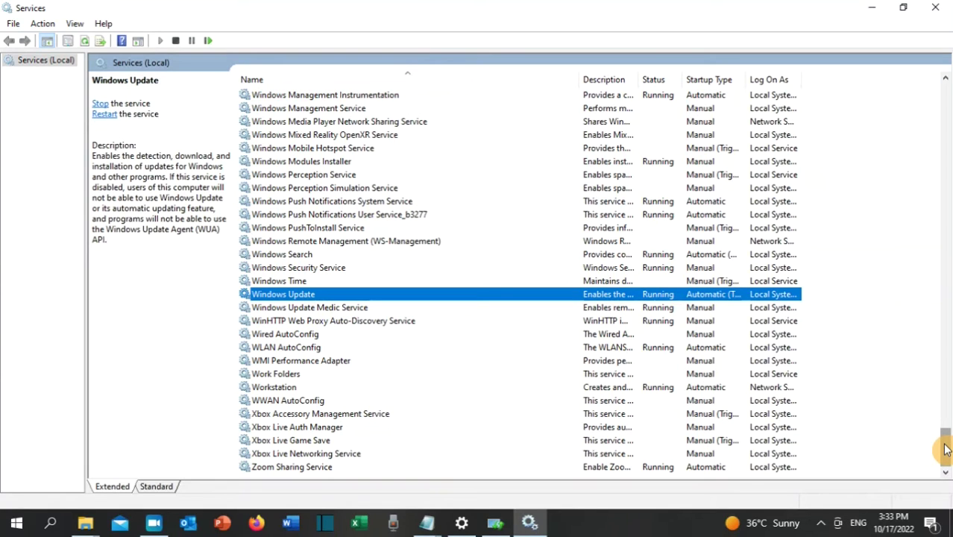
Set the Background Intelligent Transfer Service's startup type to Automatic and apply the change.
left_click_drag(946, 449, 903, 110)
scroll(358, 202, "down", 1)
left_click(357, 202)
double_click(361, 207)
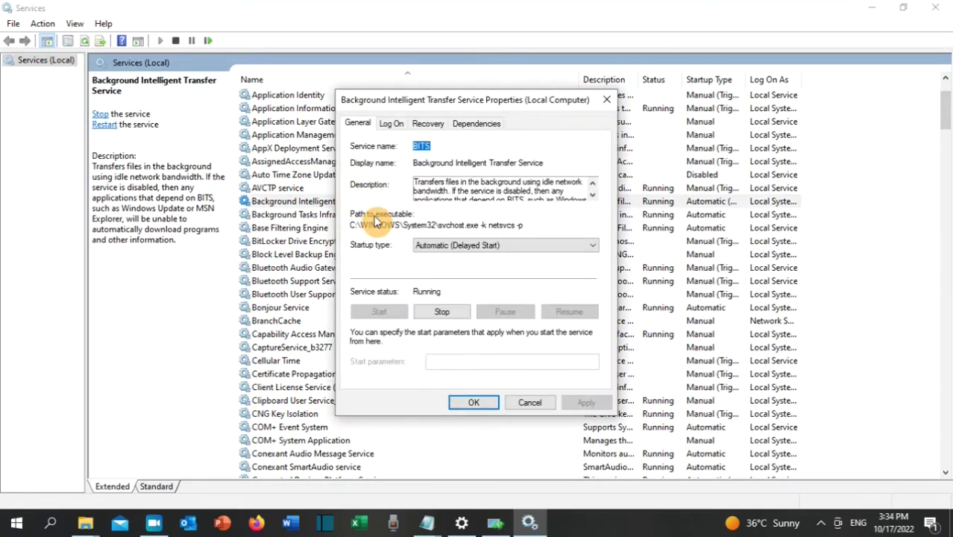
left_click(428, 248)
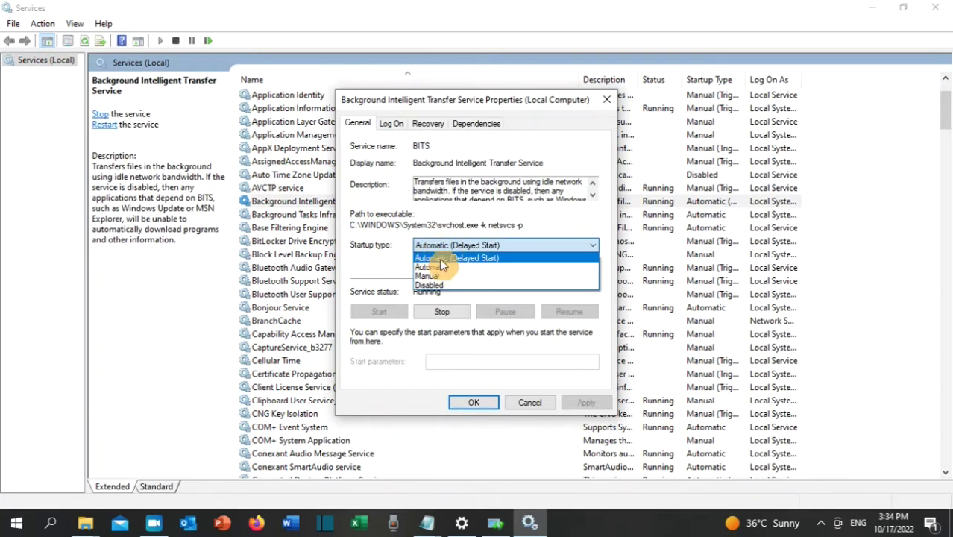
left_click(440, 268)
left_click(582, 402)
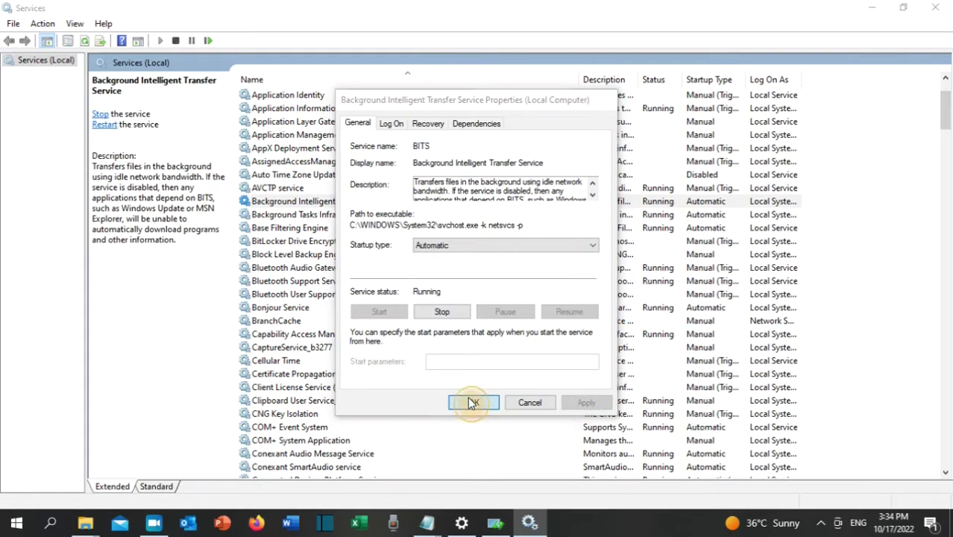
left_click(470, 403)
Stop the Background Intelligent Transfer Service from its properties and start it again.
double_click(345, 199)
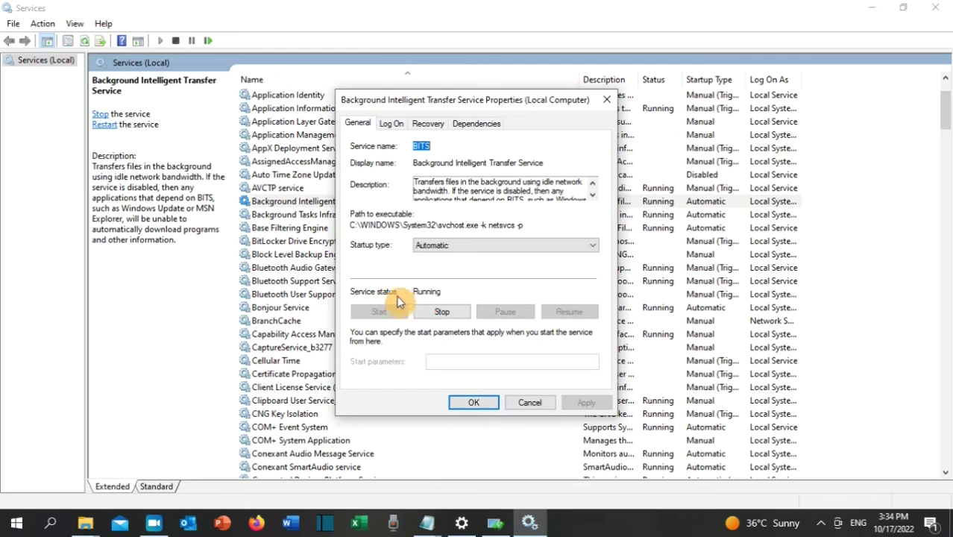
left_click(436, 310)
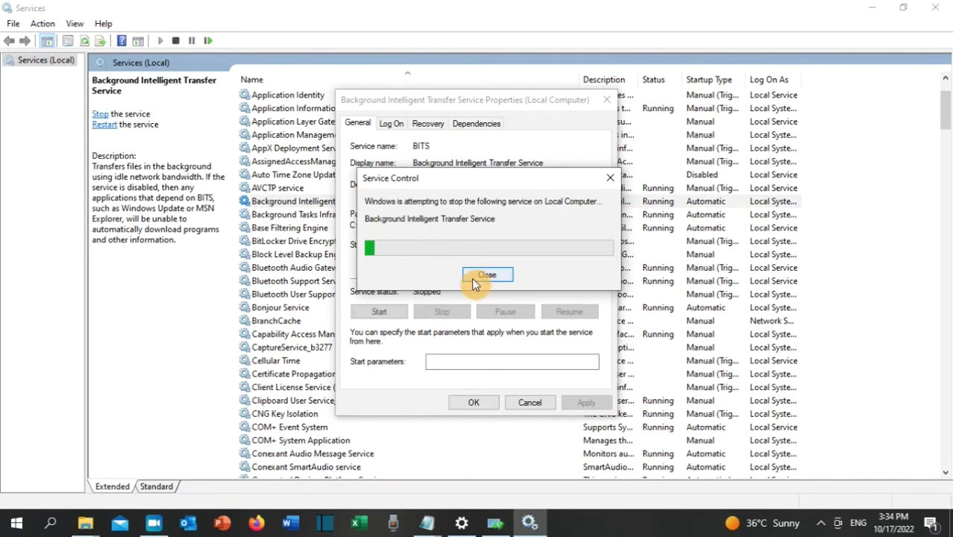
left_click(379, 311)
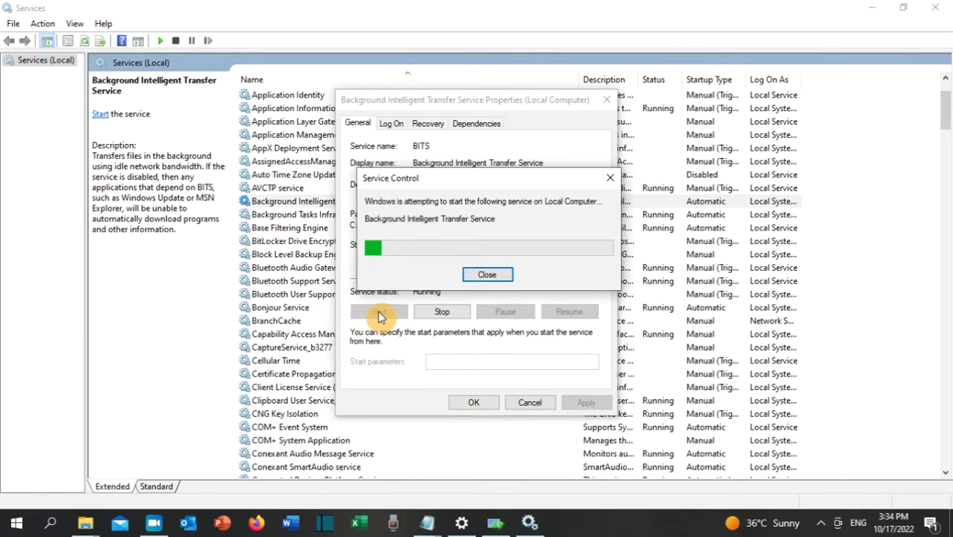
left_click(476, 403)
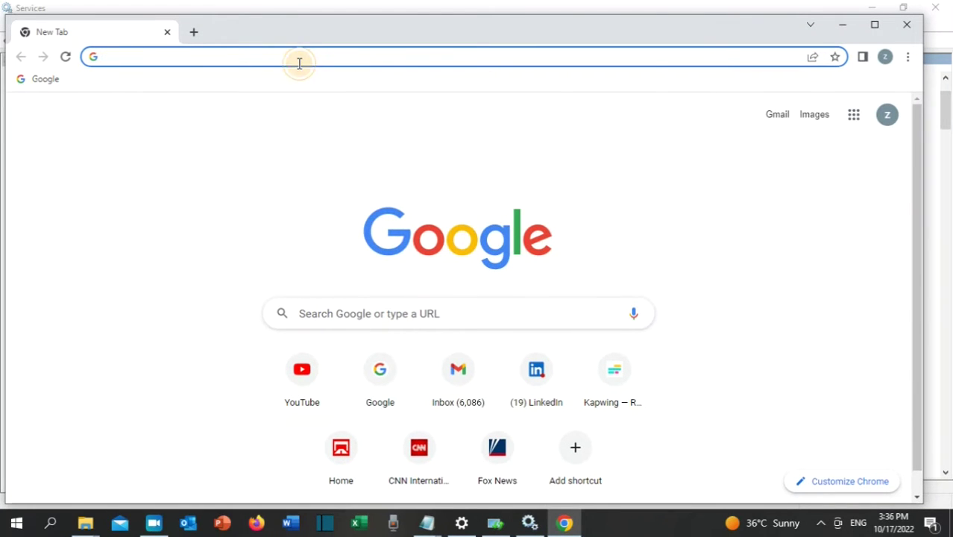
right_click(299, 66)
left_click(330, 157)
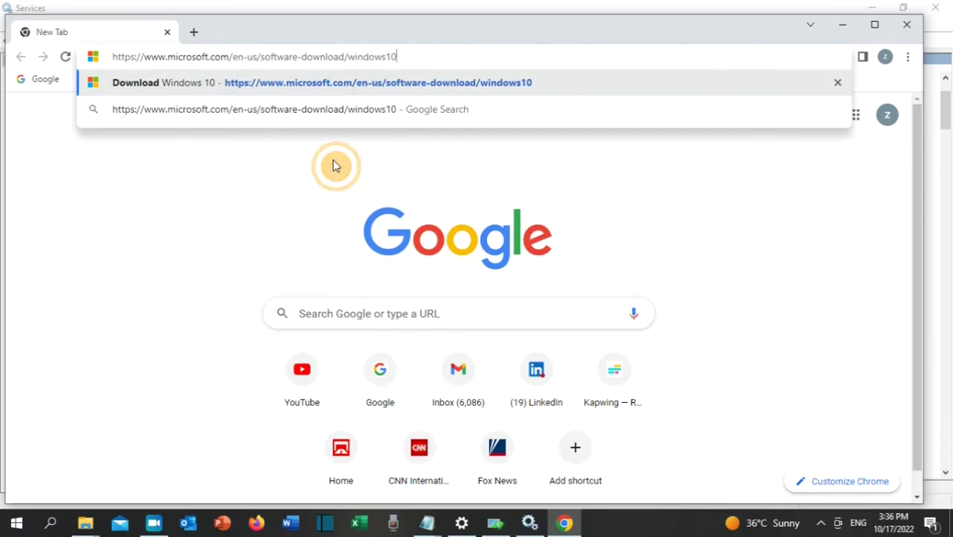
key("Return")
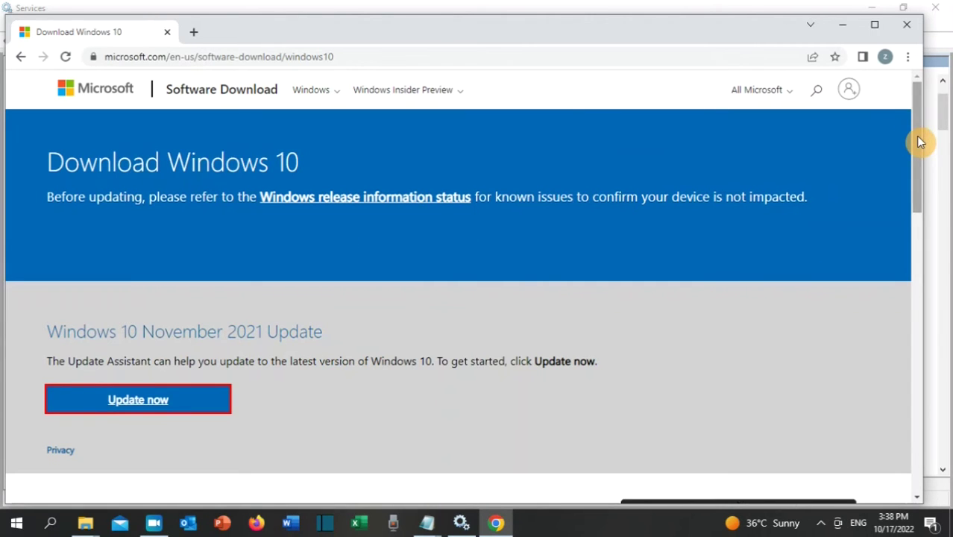
Download the media creation tool from the "Create Windows 10 installation media" section.
left_click_drag(916, 136, 896, 253)
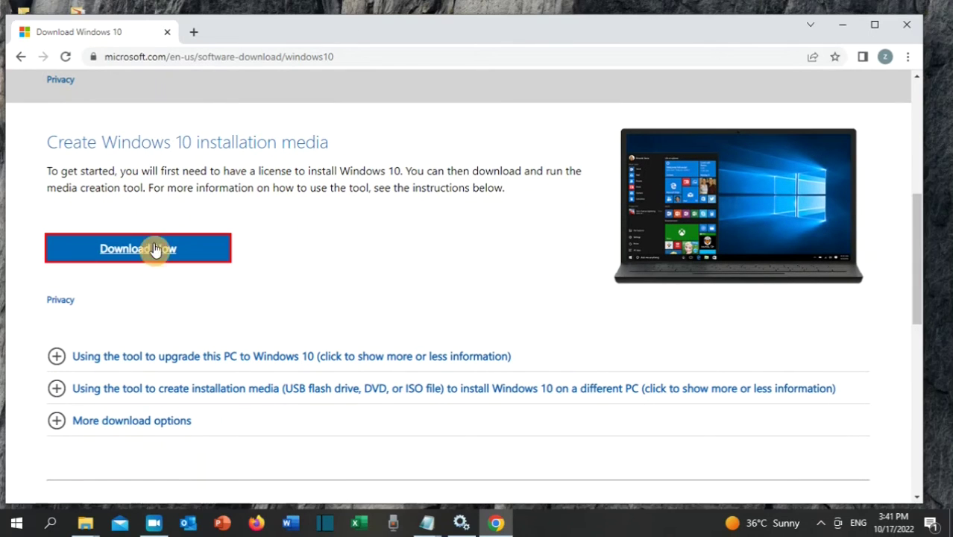
left_click(155, 249)
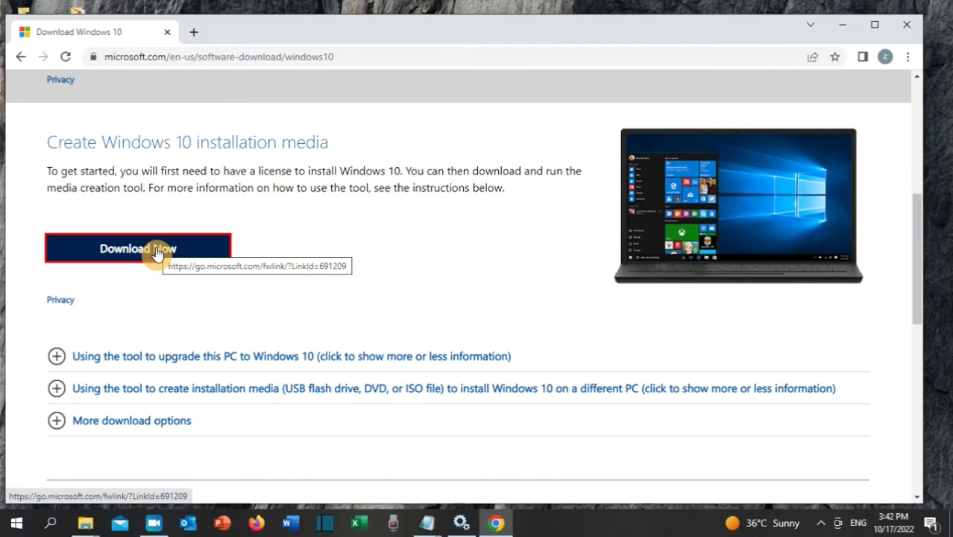
left_click(135, 250)
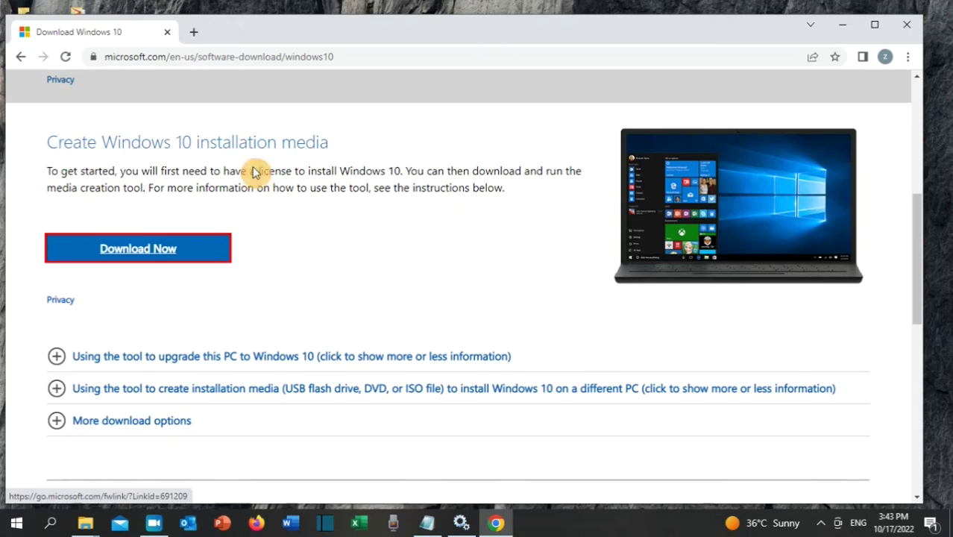
Minimize the browser, create a new text document on the desktop with its default name, and open it in Notepad.
left_click(844, 25)
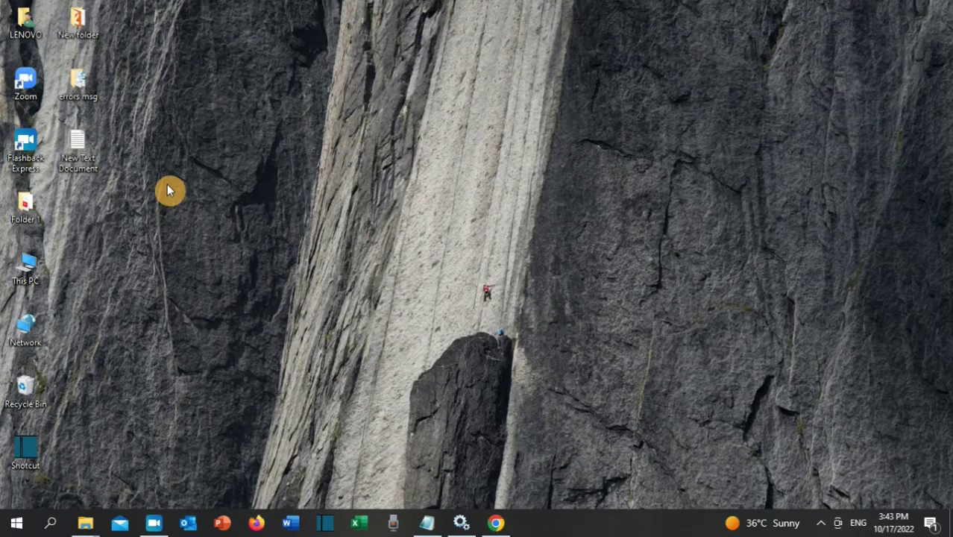
right_click(198, 209)
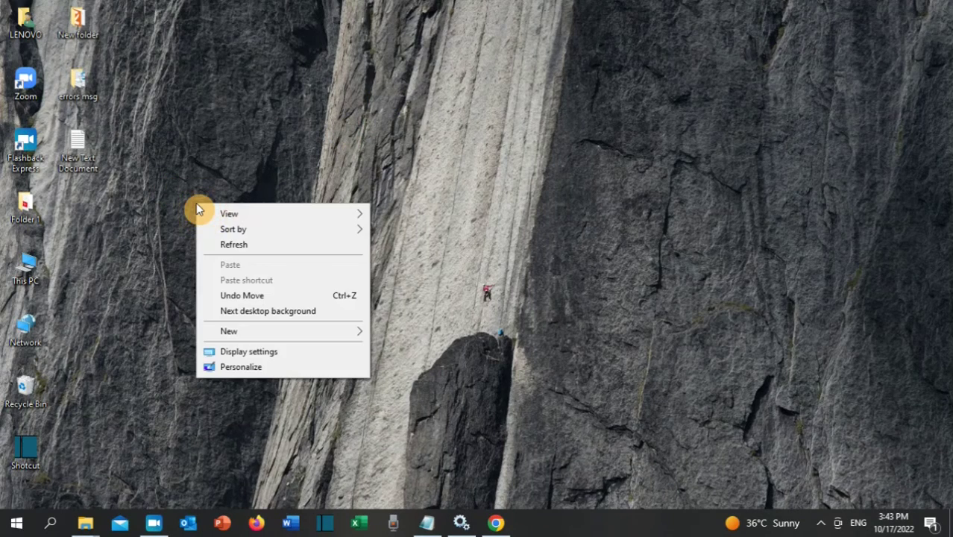
mouse_move(235, 333)
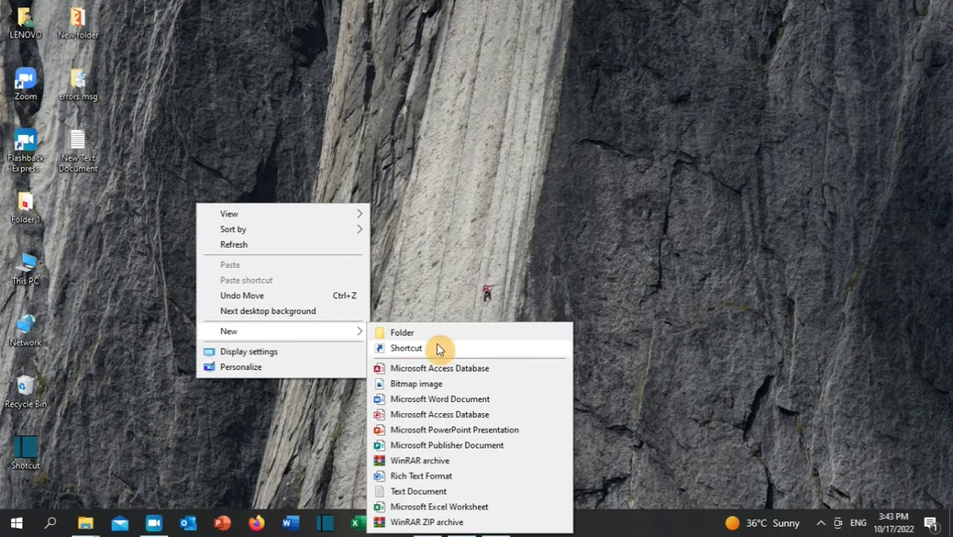
left_click(439, 490)
key("Return")
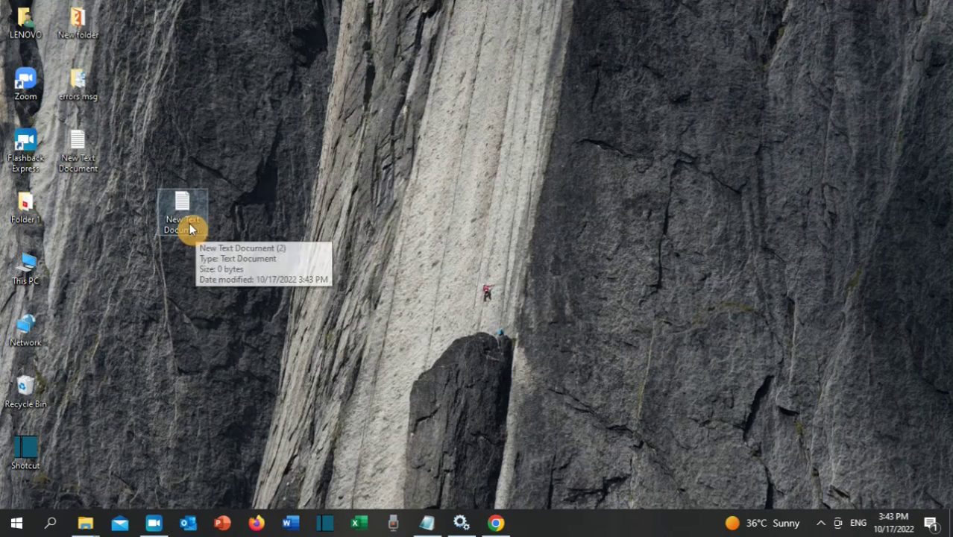
double_click(193, 227)
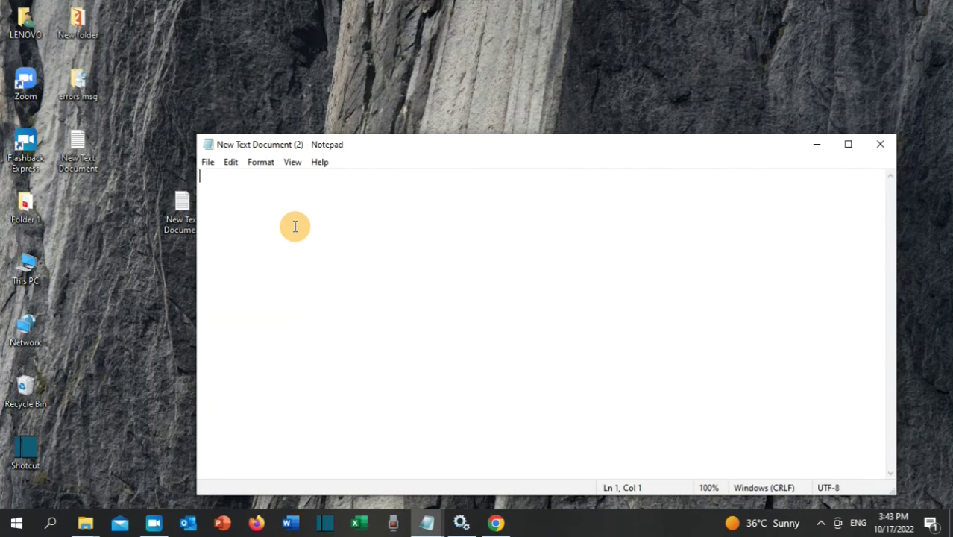
Paste the copied update-repair commands into the blank document and save it on the desktop as commands.bat, using a file type other than Text Documents.
right_click(295, 227)
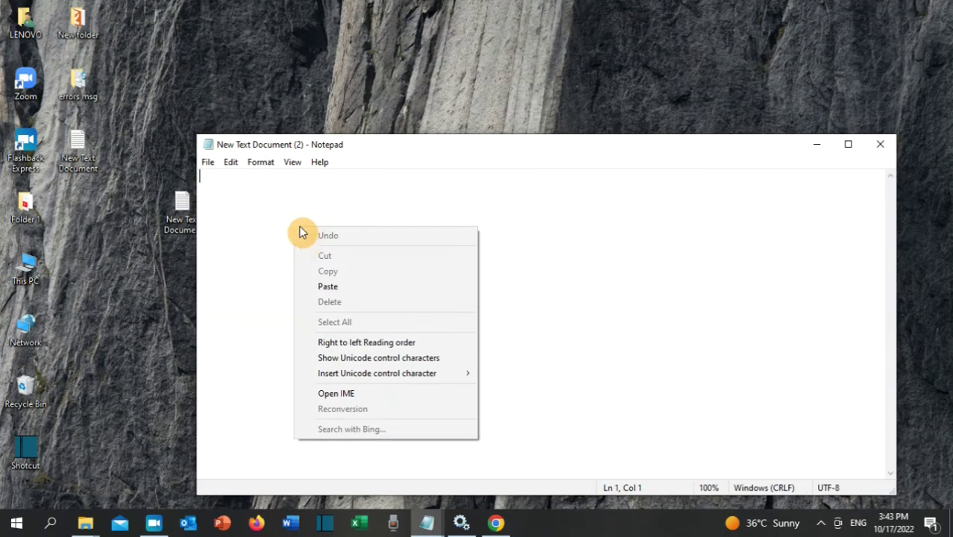
left_click(330, 283)
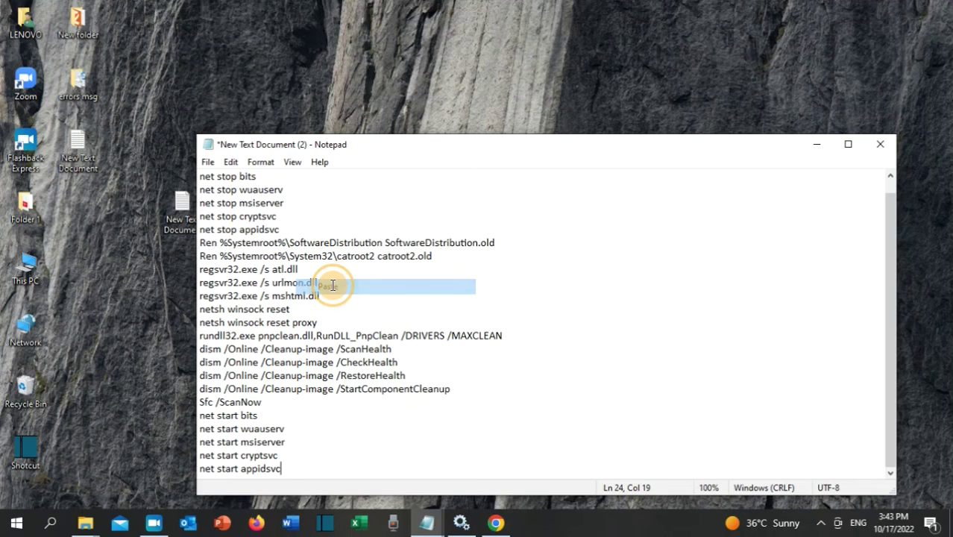
left_click(208, 163)
left_click(237, 240)
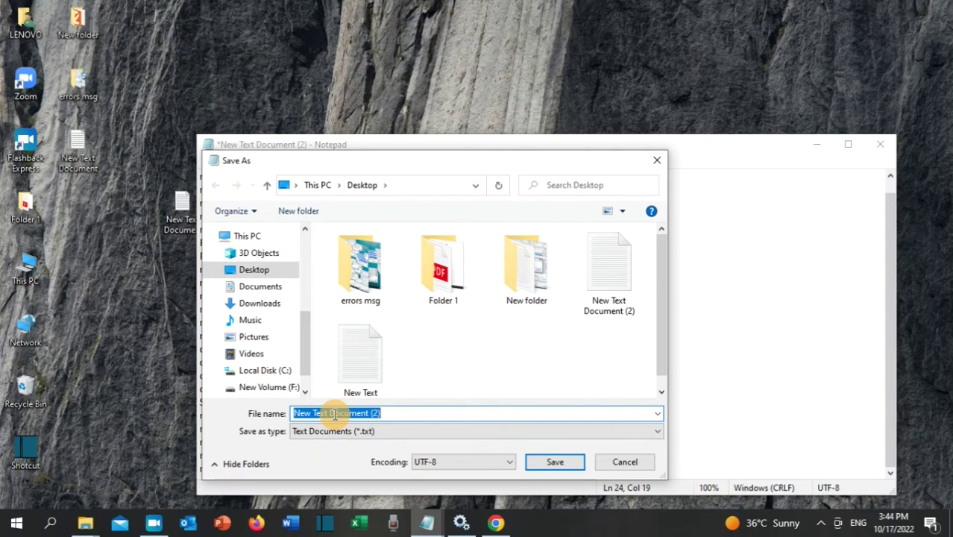
type("commands")
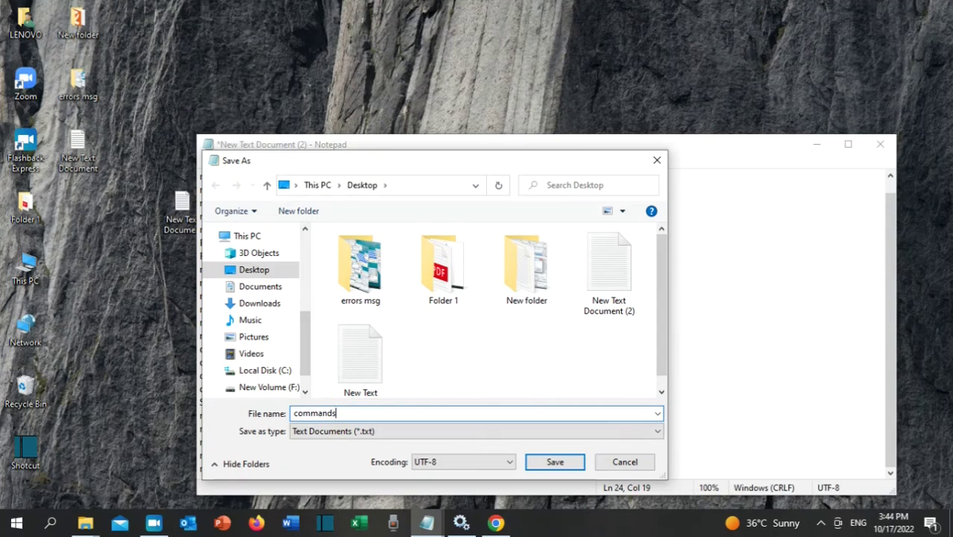
type(".bat")
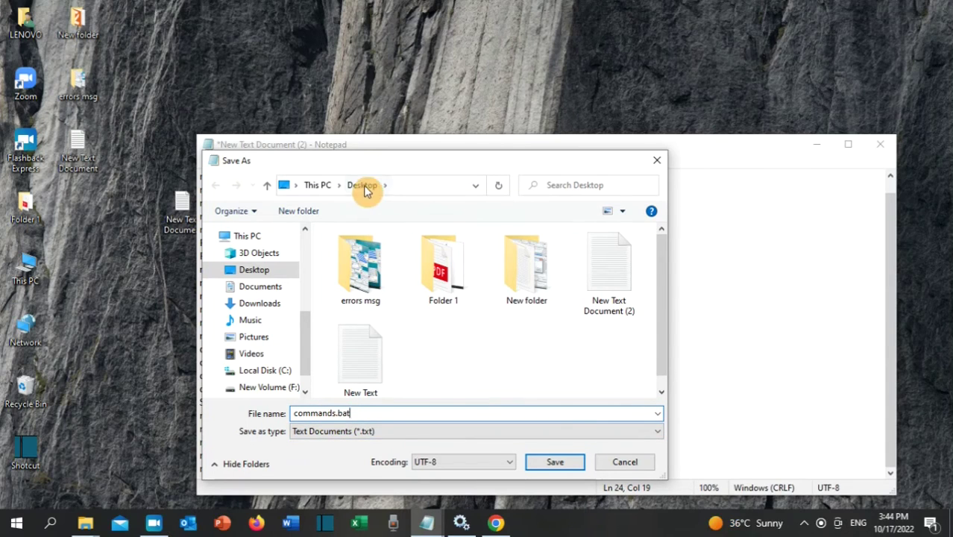
left_click(329, 431)
left_click(326, 452)
left_click(554, 462)
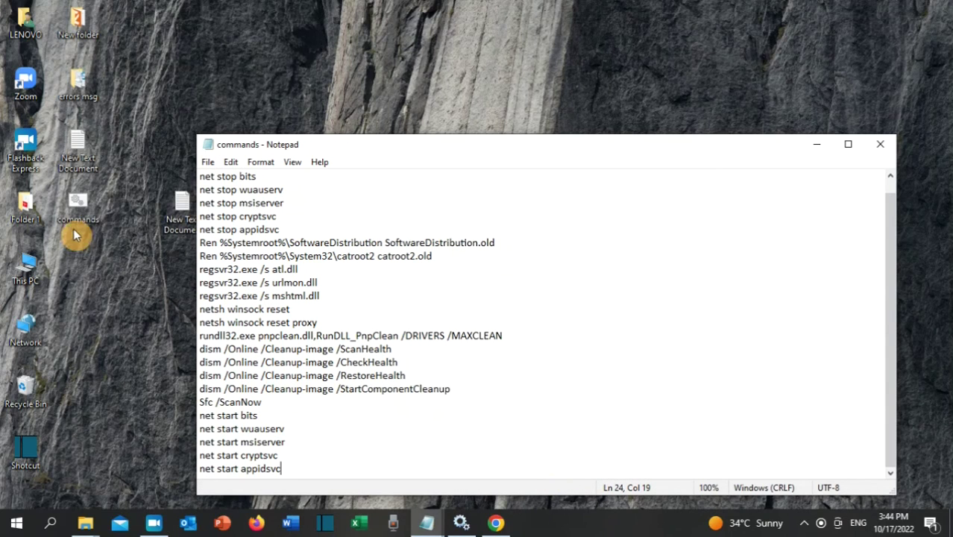
Run the commands batch file from the desktop and close its command window.
left_click(88, 211)
double_click(89, 210)
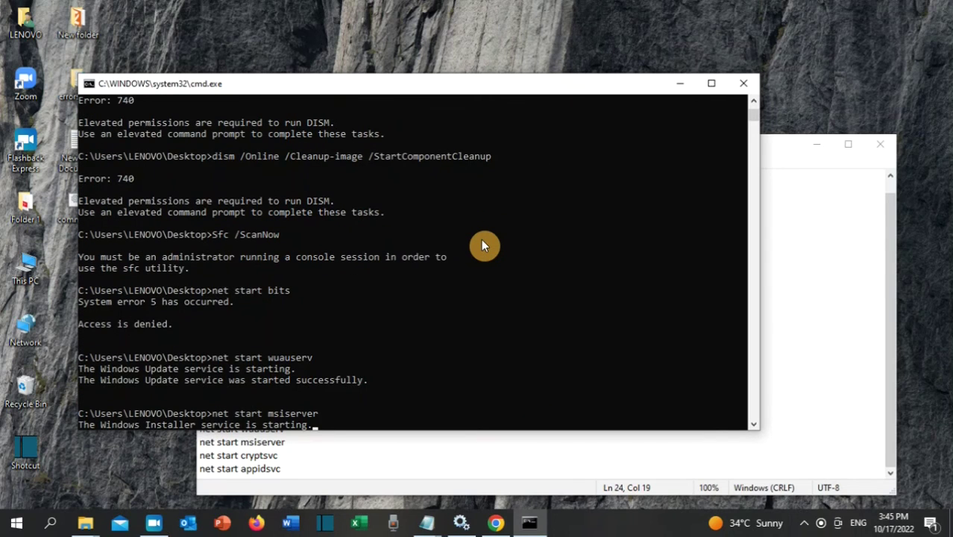
key("alt+F4")
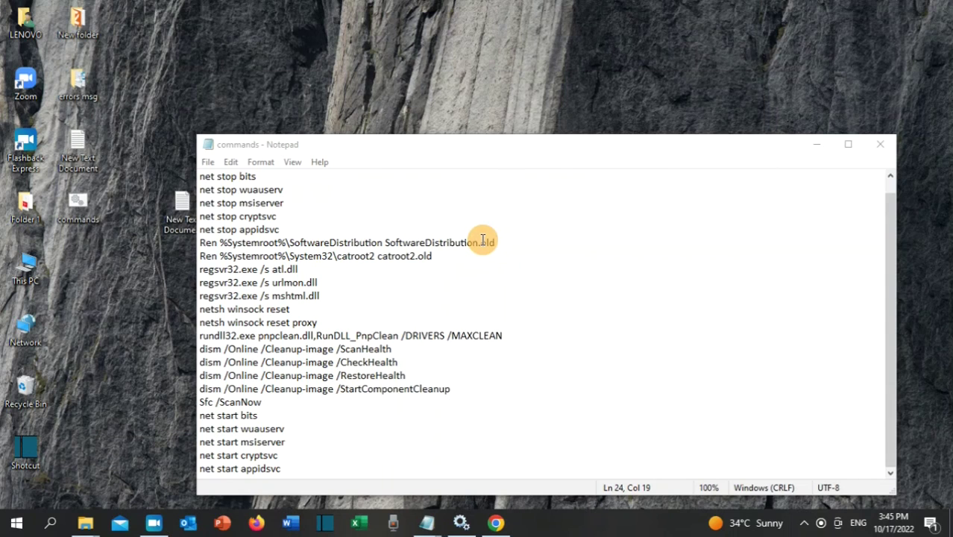